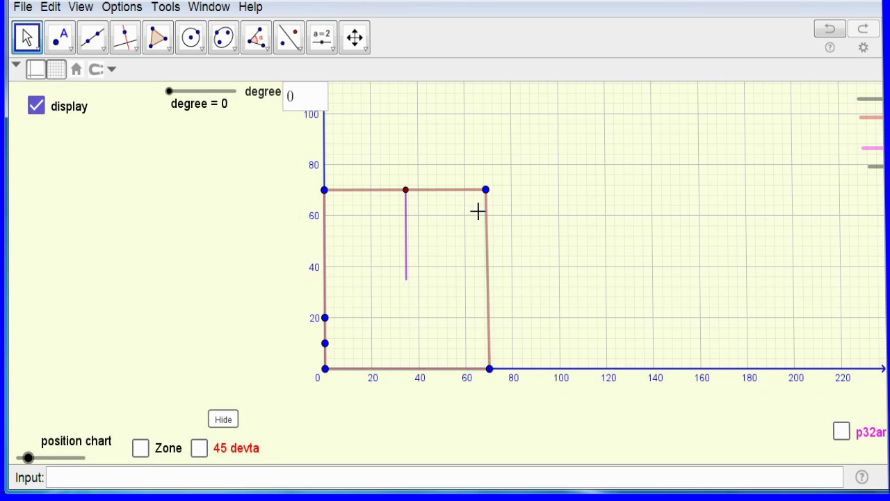
# Square up the plot outline by moving its upper-right corner point to (70, 70).
pyautogui.scroll(4, 479, 207)
pyautogui.scroll(2, 480, 206)
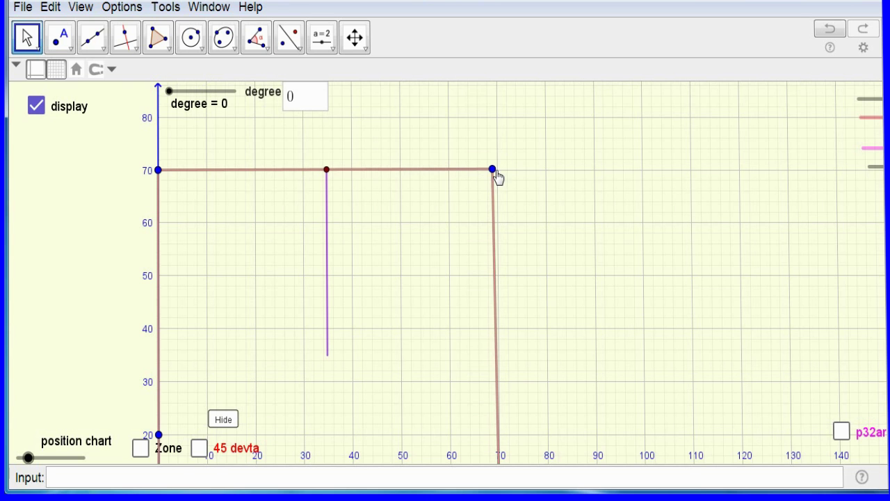
pyautogui.moveTo(496, 177); pyautogui.dragTo(501, 178)
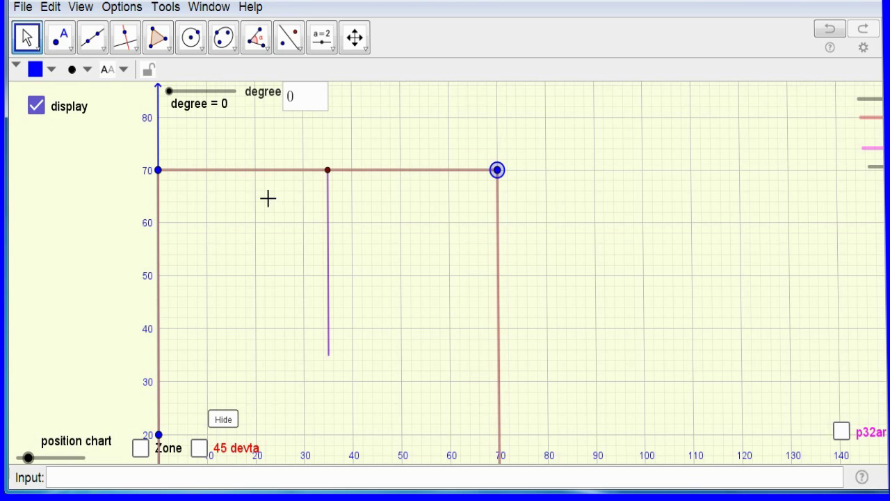
pyautogui.click(50, 275)
pyautogui.scroll(-4, 67, 279)
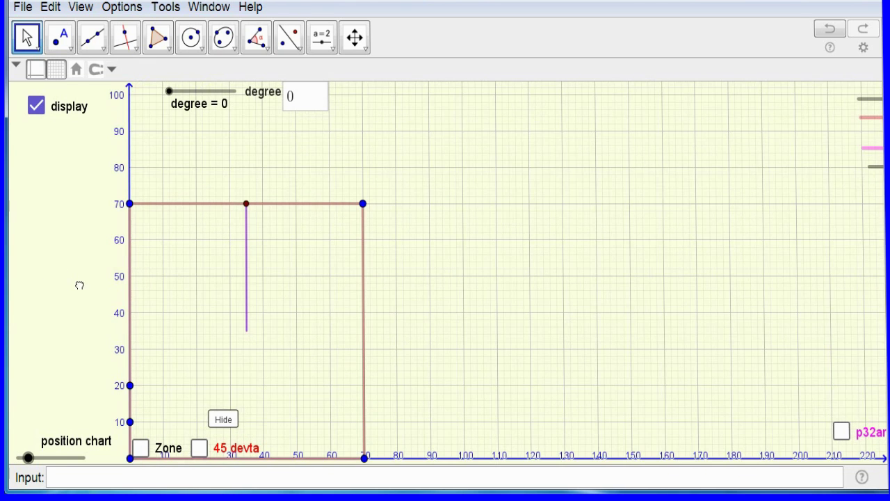
pyautogui.moveTo(124, 262); pyautogui.dragTo(229, 237)
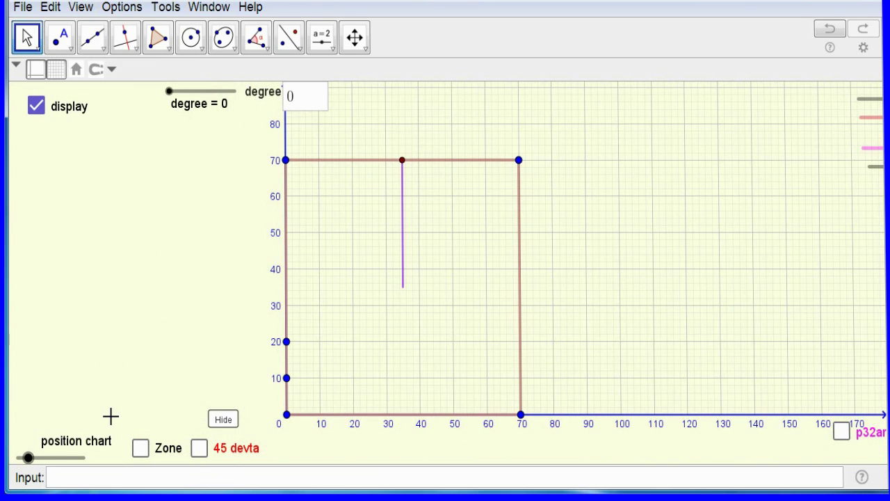
# Enable the Zone options with 8 direction and show the 8 Direction A lines across the plot.
pyautogui.click(140, 449)
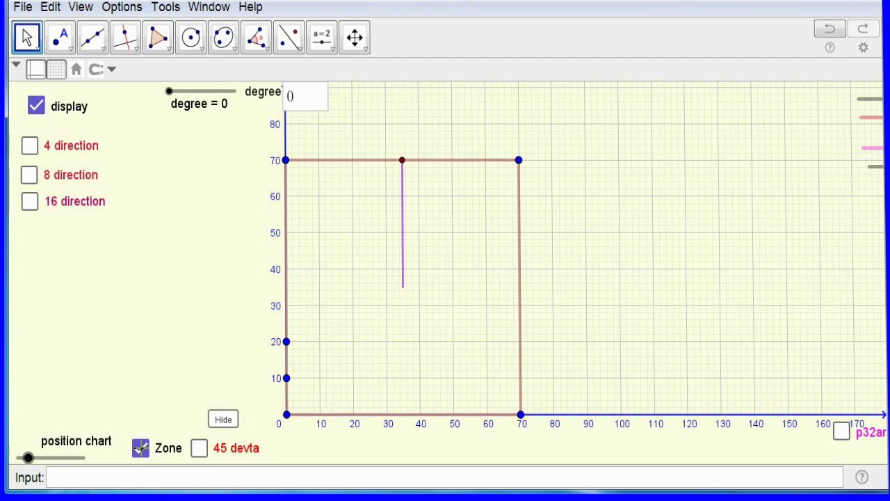
pyautogui.click(30, 176)
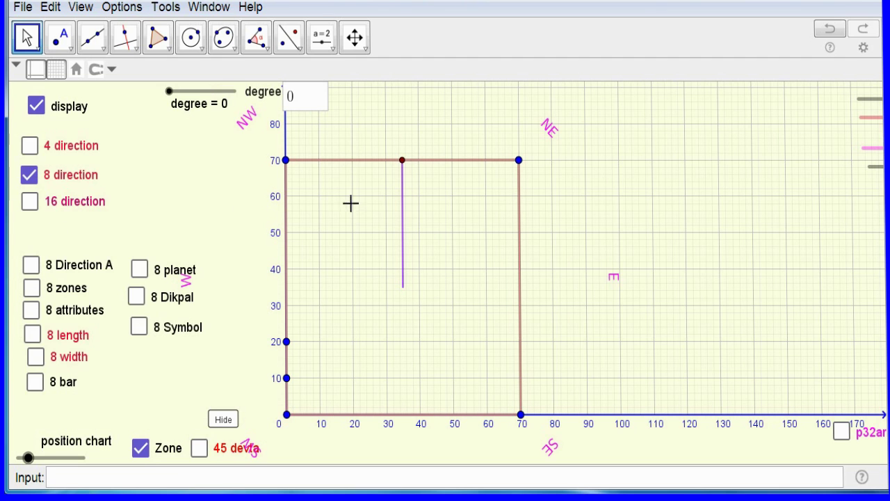
pyautogui.click(31, 265)
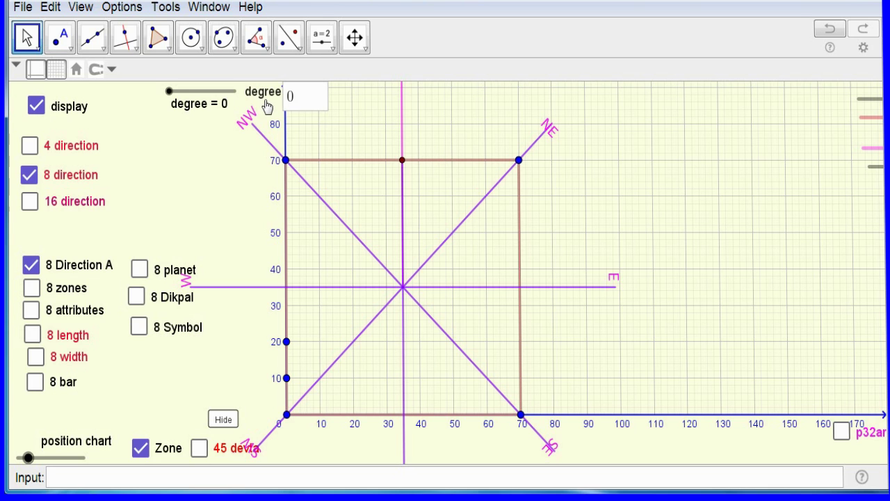
# Show the 8 zones circle and the 8 attributes labels over the plot.
pyautogui.scroll(-4, 385, 216)
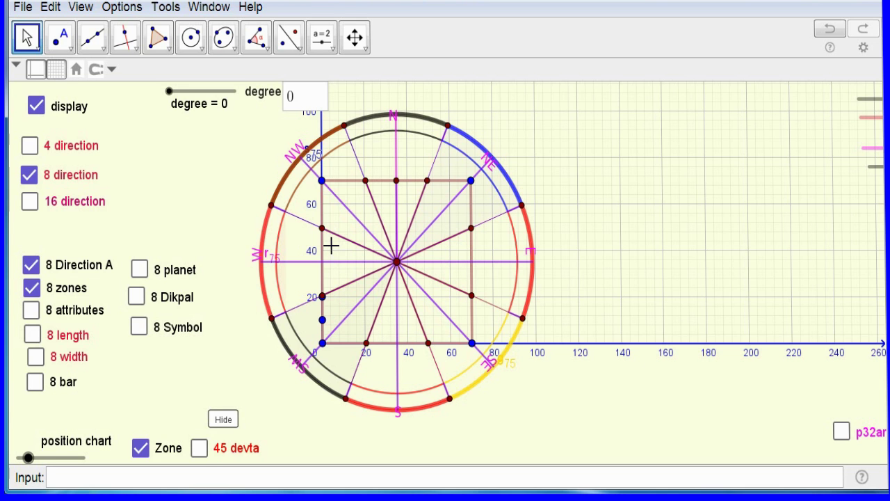
pyautogui.scroll(2, 356, 209)
pyautogui.scroll(3, 358, 209)
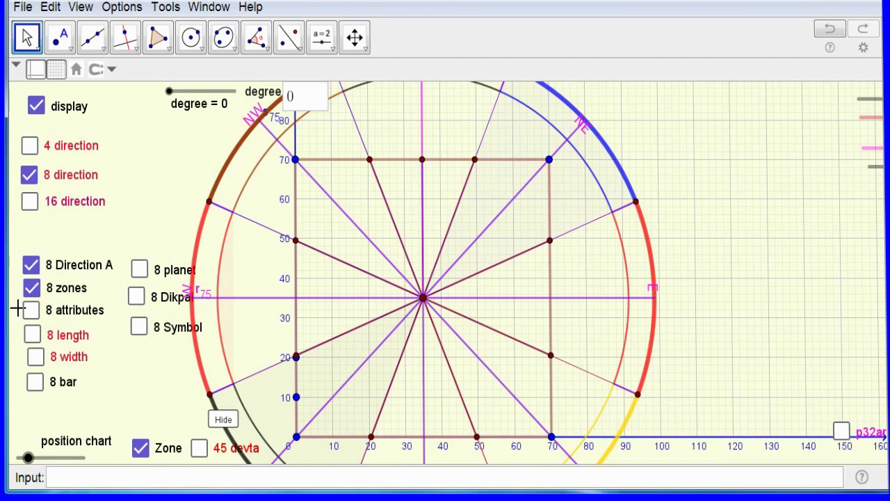
pyautogui.click(31, 310)
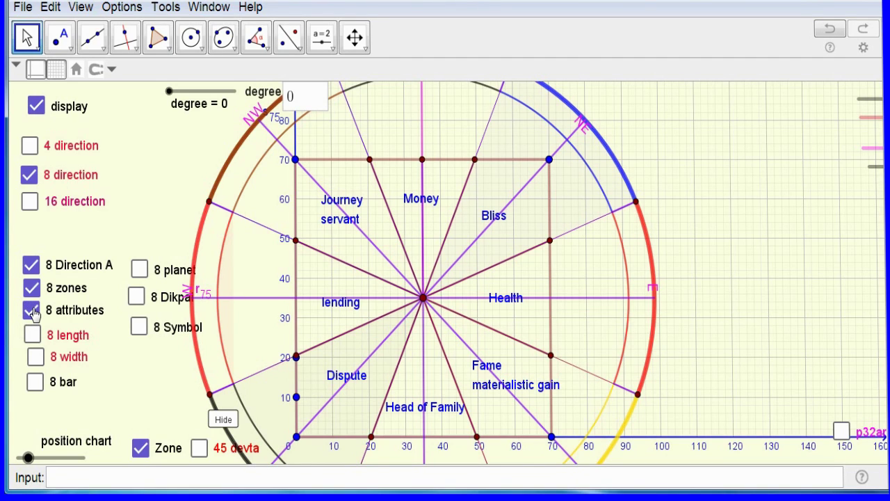
pyautogui.moveTo(165, 218); pyautogui.dragTo(231, 205)
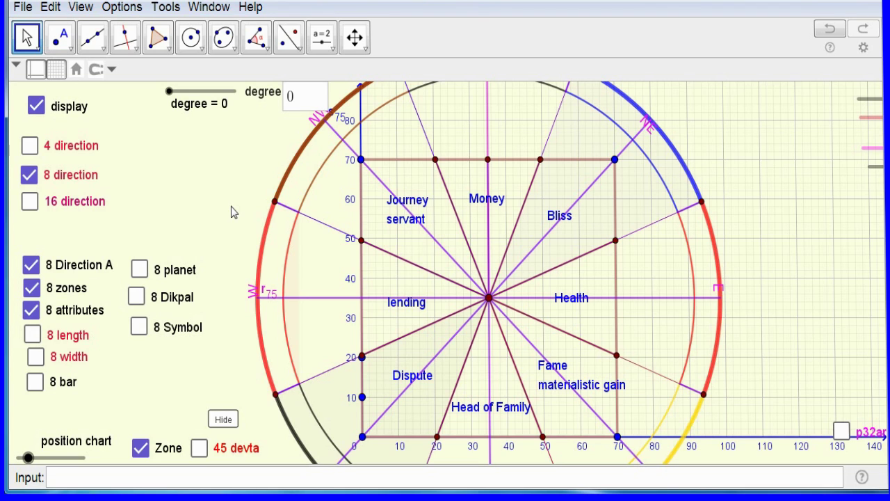
# Hide the 8 Direction A lines and the 8 attributes labels, keeping the 8 zones shown.
pyautogui.click(30, 264)
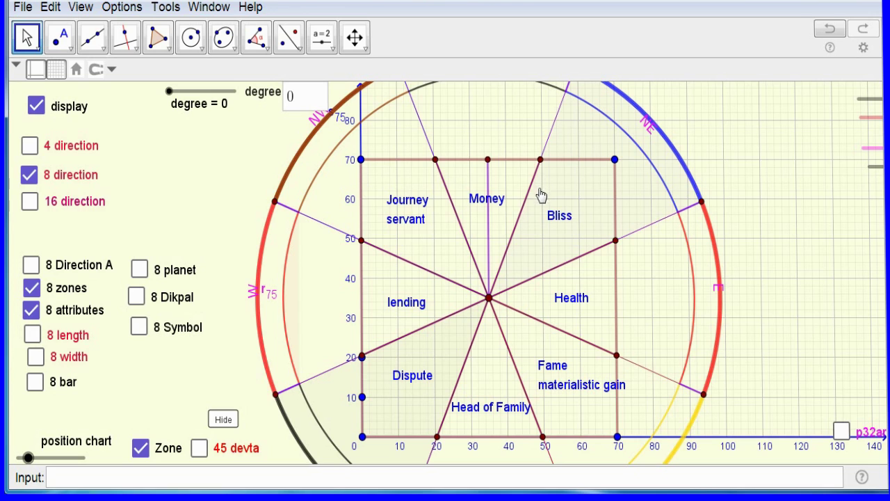
pyautogui.click(31, 310)
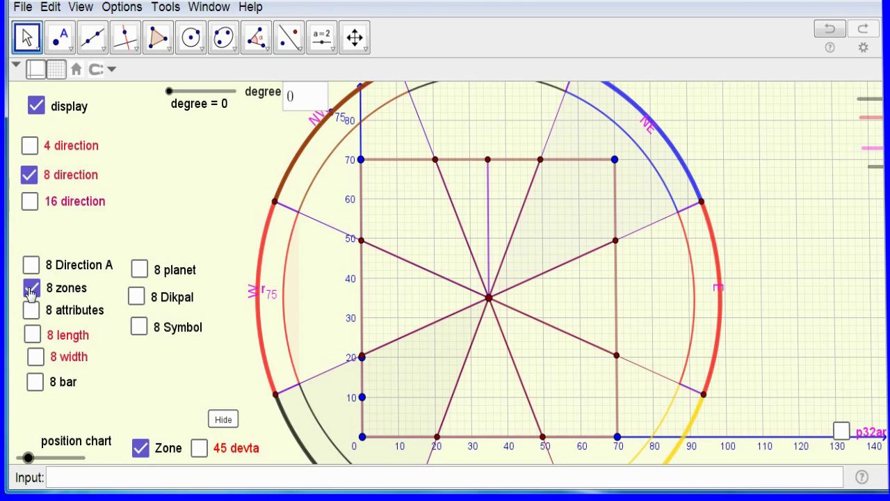
# Review the 8 planet labels and the 8 Dikpal labels one set at a time, hiding each set after viewing.
pyautogui.click(139, 270)
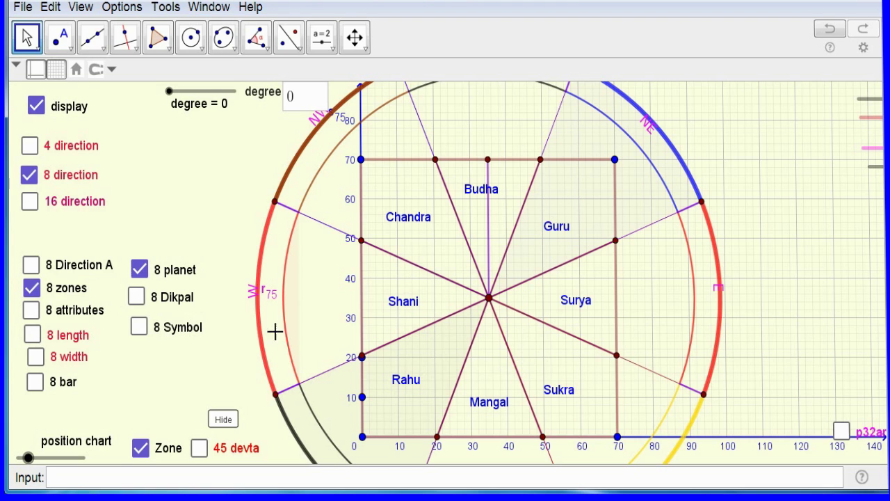
pyautogui.click(137, 272)
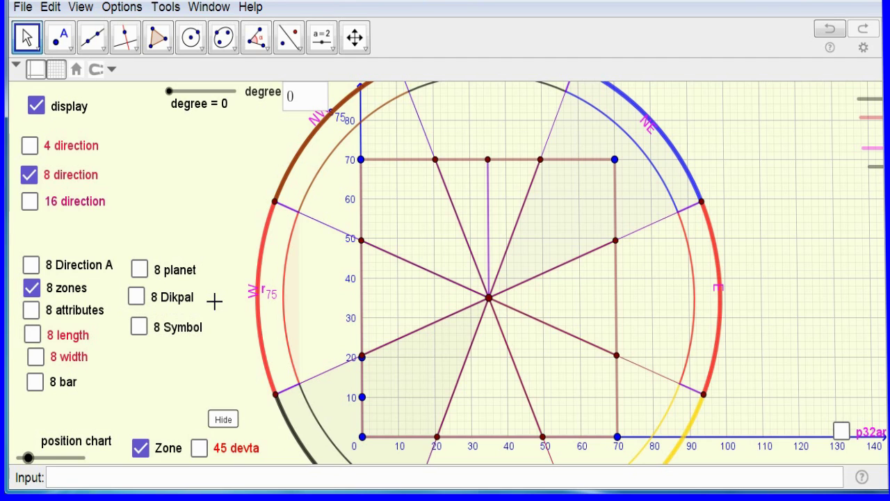
pyautogui.click(170, 307)
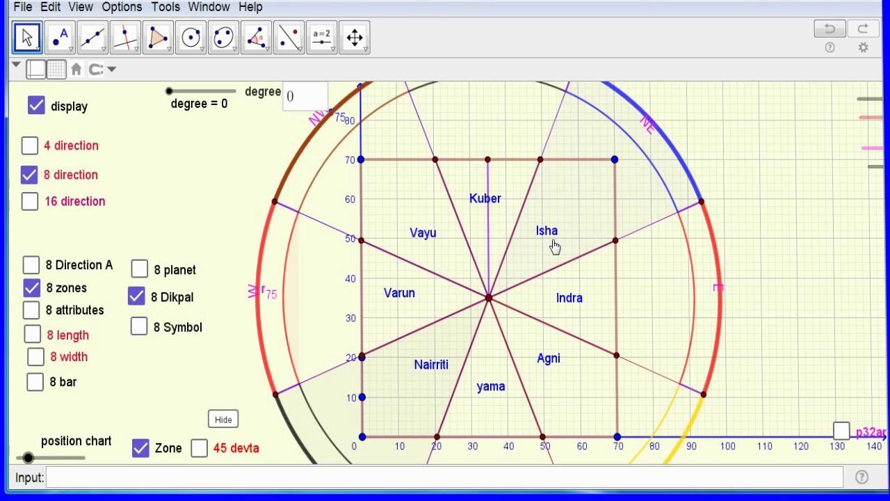
pyautogui.click(137, 298)
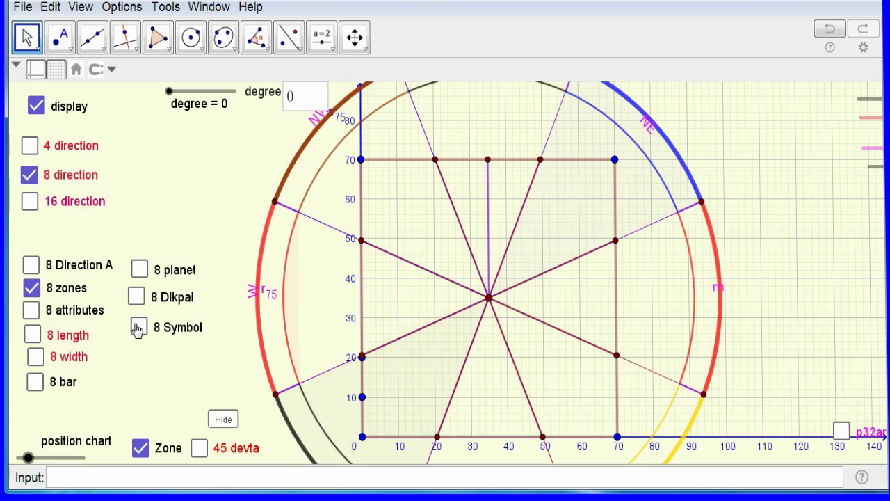
# View the 8 Symbol labels, and replace them with the 8 length values on the plot boundary.
pyautogui.click(138, 328)
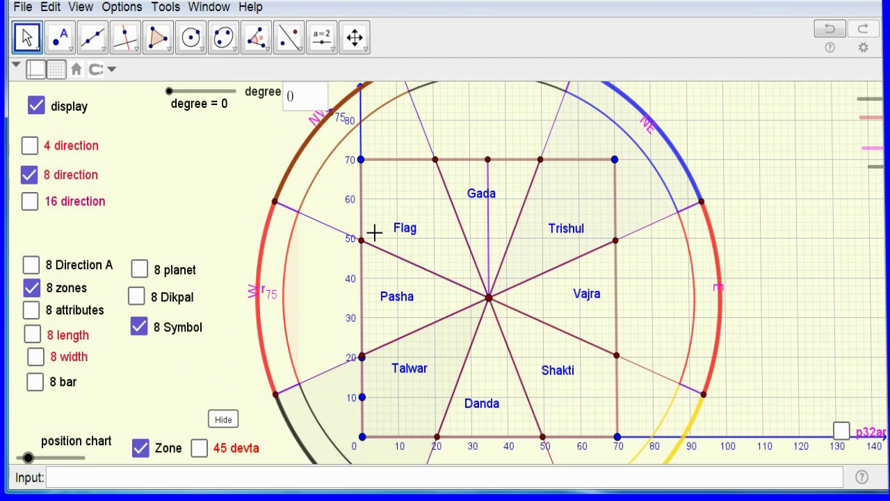
pyautogui.click(32, 337)
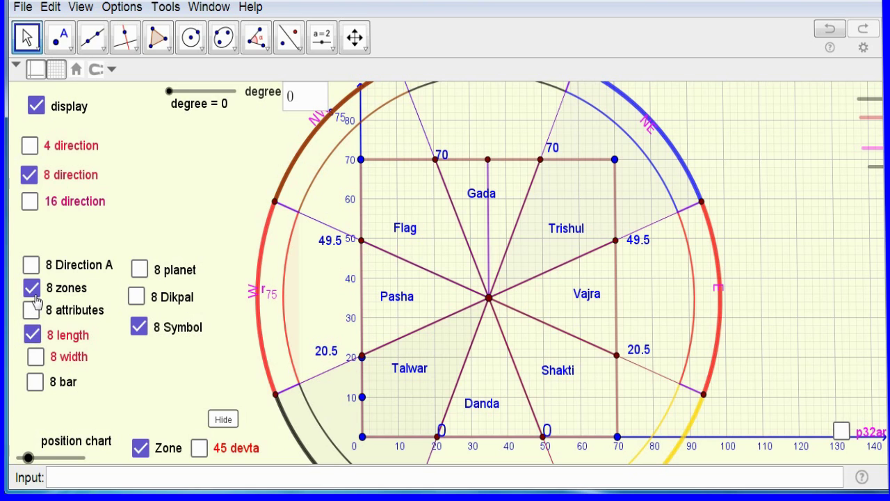
pyautogui.click(139, 328)
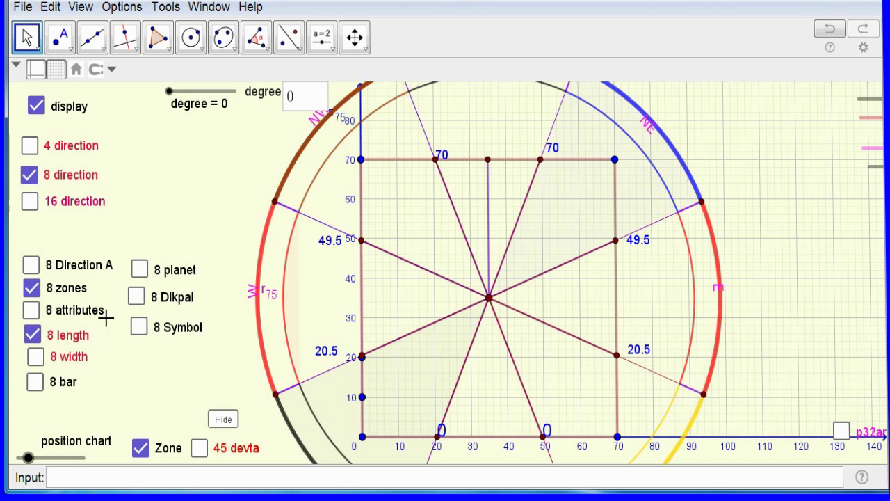
# Toggle the 8 Direction A lines on and off to compare them with the zone boundaries, leaving them hidden.
pyautogui.click(31, 267)
pyautogui.click(31, 266)
pyautogui.click(30, 267)
pyautogui.click(31, 266)
pyautogui.click(35, 265)
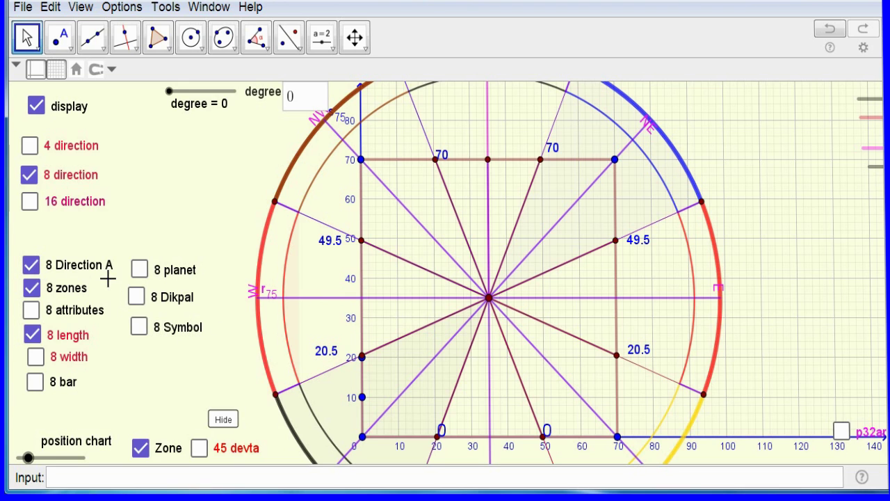
pyautogui.click(33, 271)
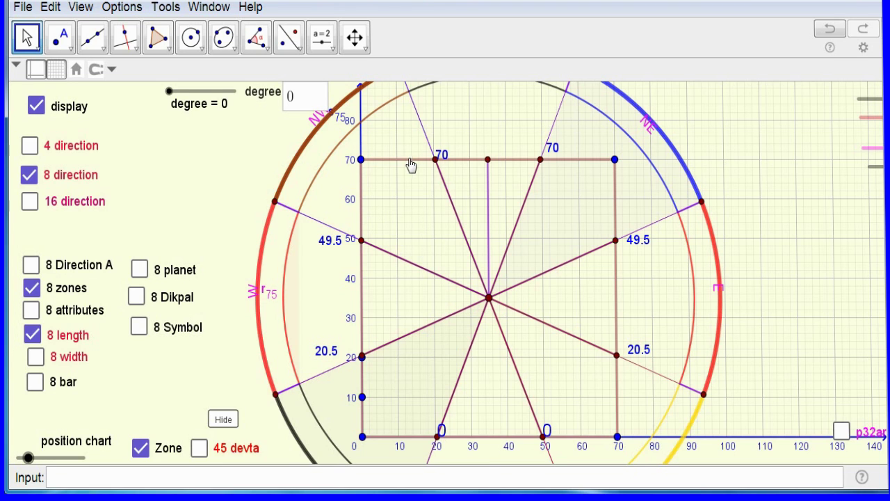
# Replace the 8 length values with the 8 width values to view them, and hide the width values again.
pyautogui.click(34, 337)
pyautogui.click(36, 356)
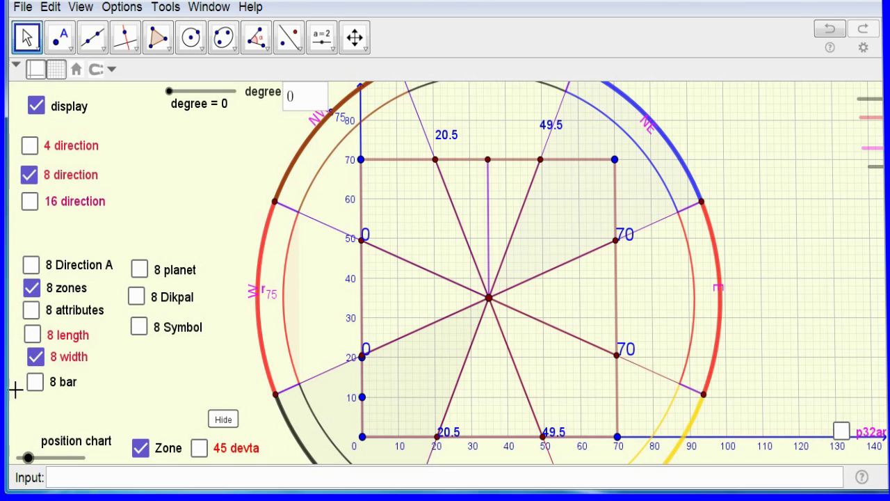
pyautogui.click(36, 356)
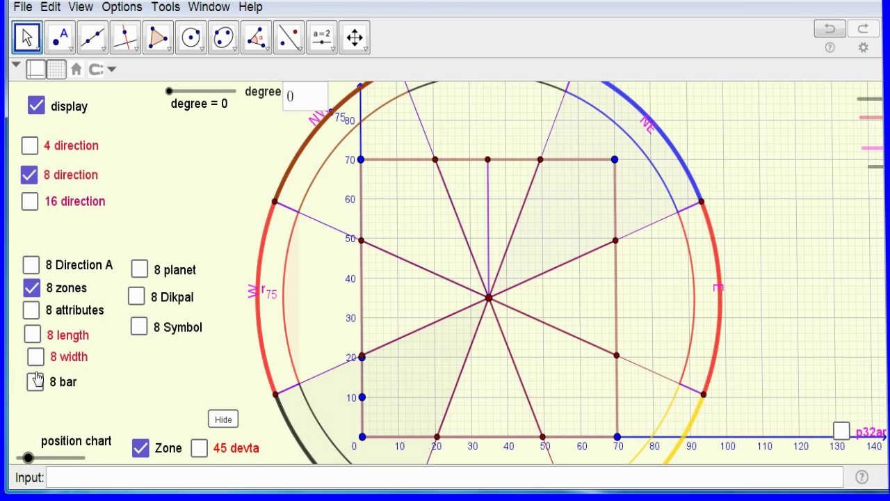
# Show the 8 bar chart and shift it slightly closer to the plot with the position chart slider.
pyautogui.click(34, 383)
pyautogui.click(33, 382)
pyautogui.click(54, 383)
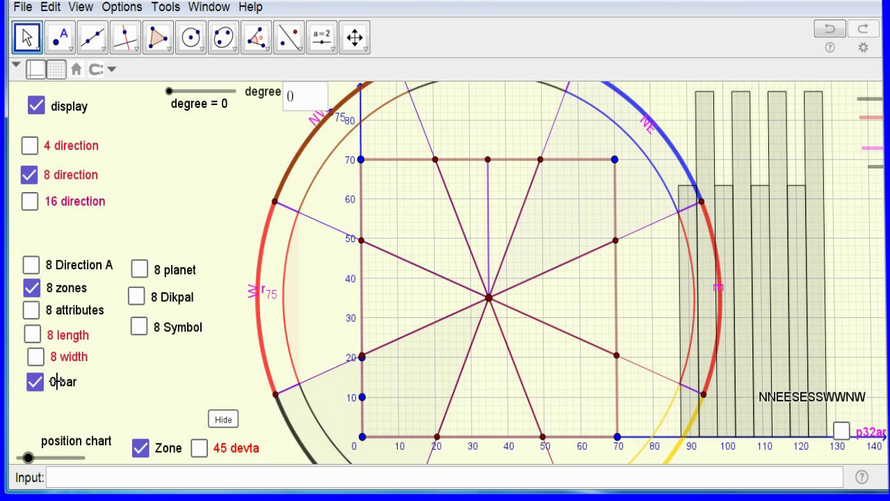
pyautogui.click(29, 458)
pyautogui.moveTo(29, 458); pyautogui.dragTo(27, 459)
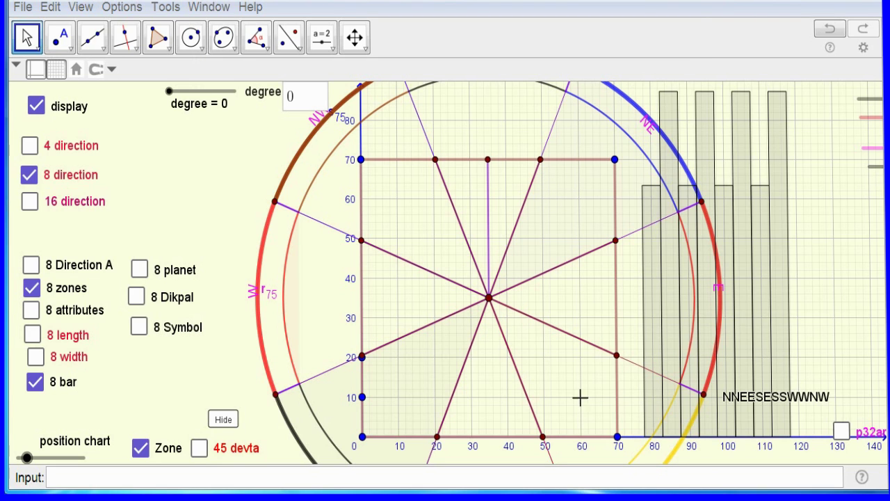
# Distort the plot by moving its lower-right corner point to about (67, 5).
pyautogui.moveTo(617, 438); pyautogui.dragTo(633, 419)
pyautogui.doubleClick(627, 419)
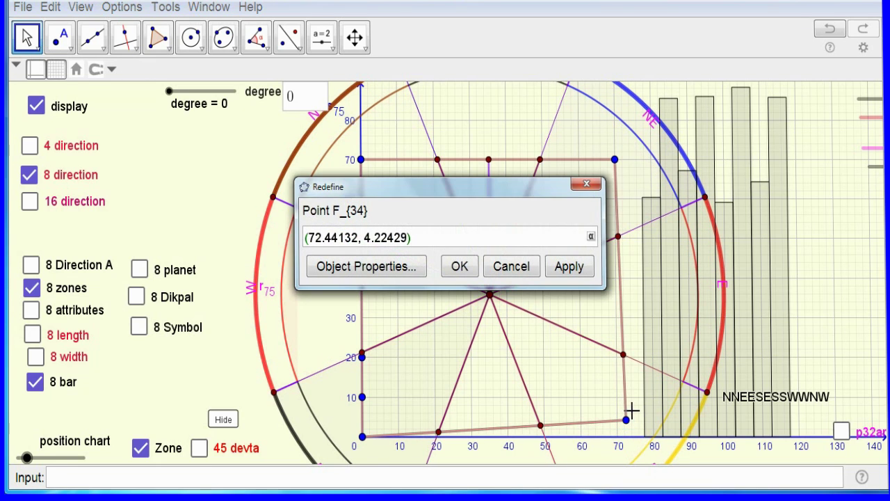
pyautogui.click(511, 266)
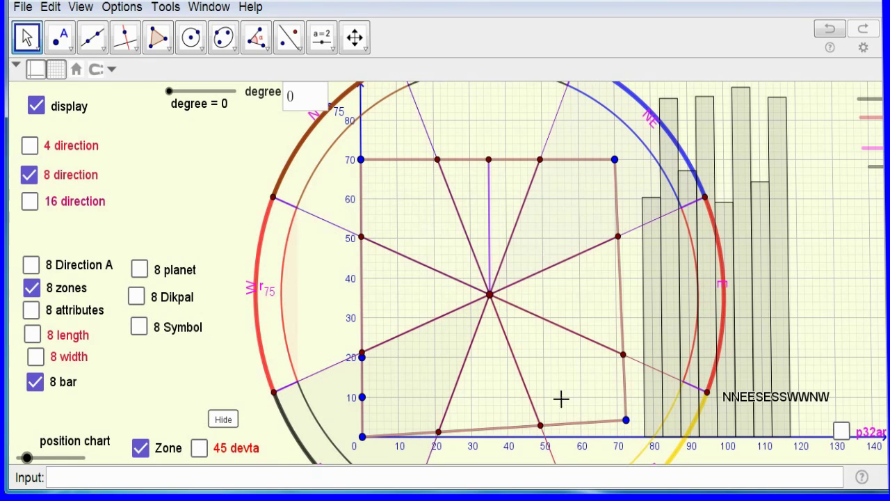
pyautogui.click(627, 419)
pyautogui.moveTo(628, 426); pyautogui.dragTo(610, 426)
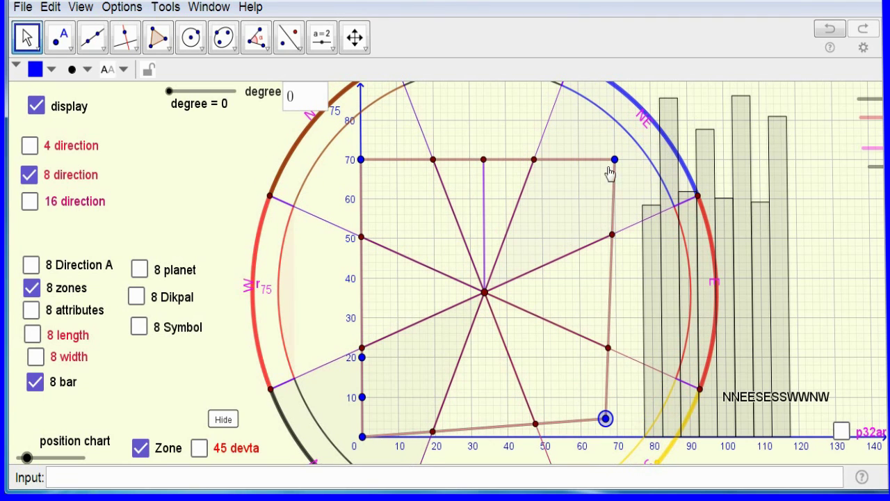
# Move the plot's upper-left corner inward to about (12, 63) and the west-side point at 20 up to 30.
pyautogui.moveTo(361, 162); pyautogui.dragTo(408, 195)
pyautogui.moveTo(362, 358); pyautogui.dragTo(363, 317)
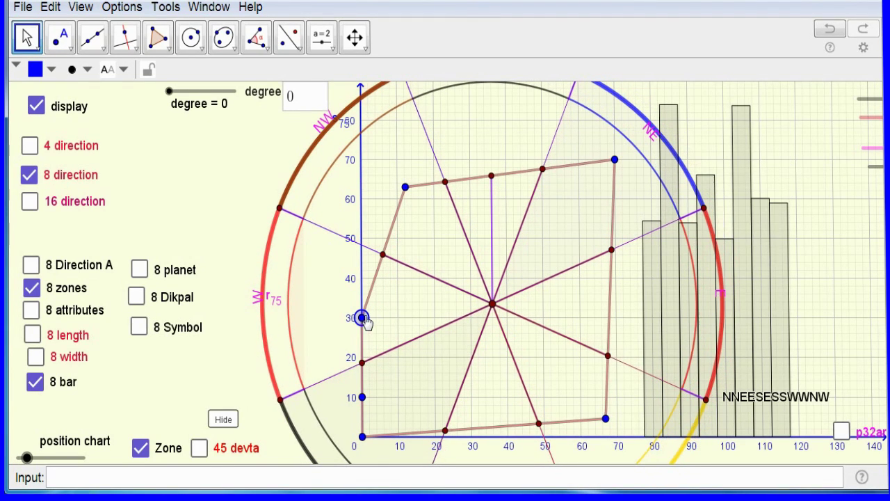
# Restore the square plot by moving the upper-left corner to (0, 70) and the lower-right corner to (70, 0).
pyautogui.click(405, 183)
pyautogui.doubleClick(406, 183)
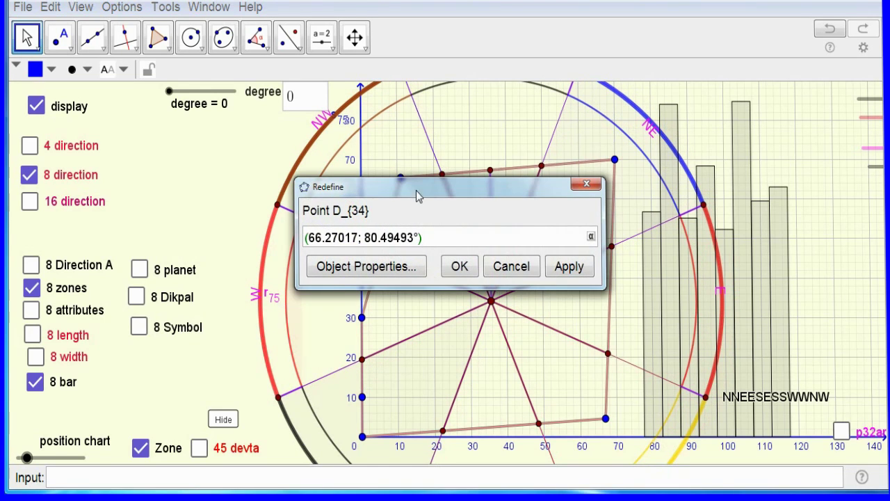
pyautogui.click(510, 267)
pyautogui.moveTo(378, 170); pyautogui.dragTo(335, 151)
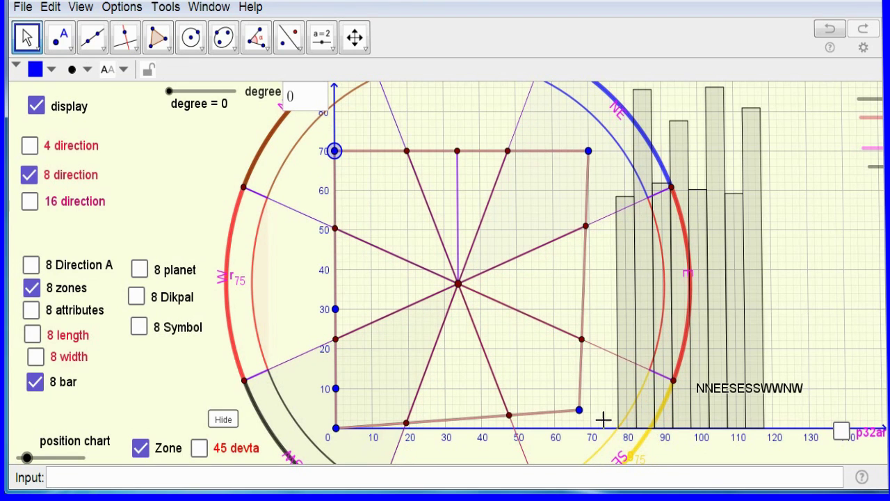
pyautogui.moveTo(579, 412); pyautogui.dragTo(590, 427)
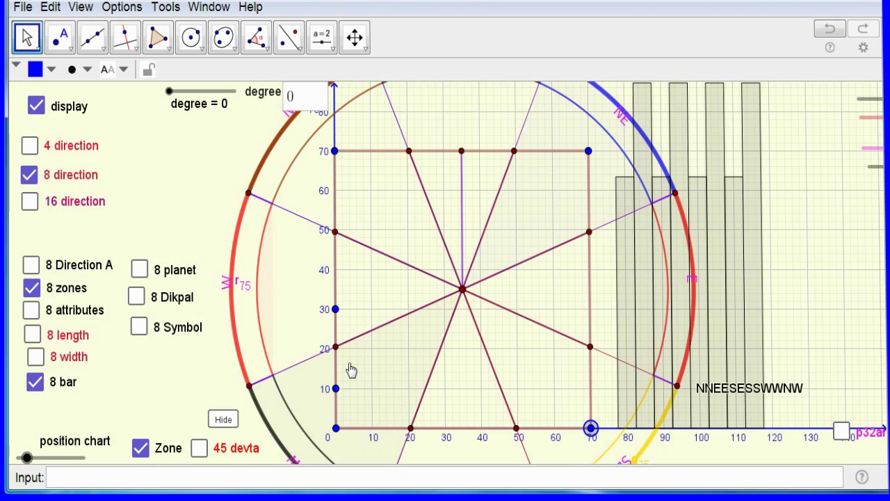